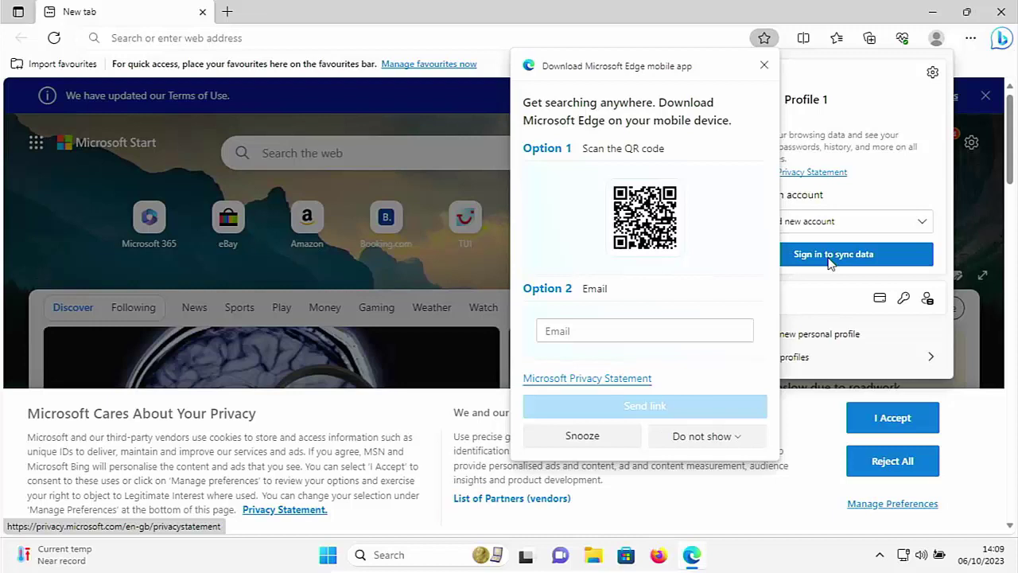
{"action": "left_click", "coordinate": [1004, 13]}
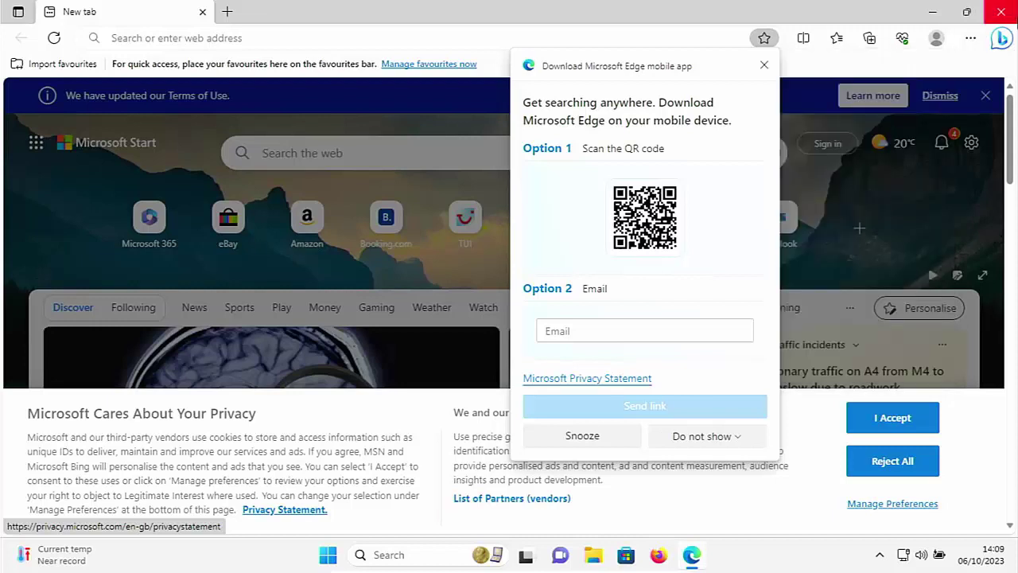
{"action": "left_click", "coordinate": [1001, 11]}
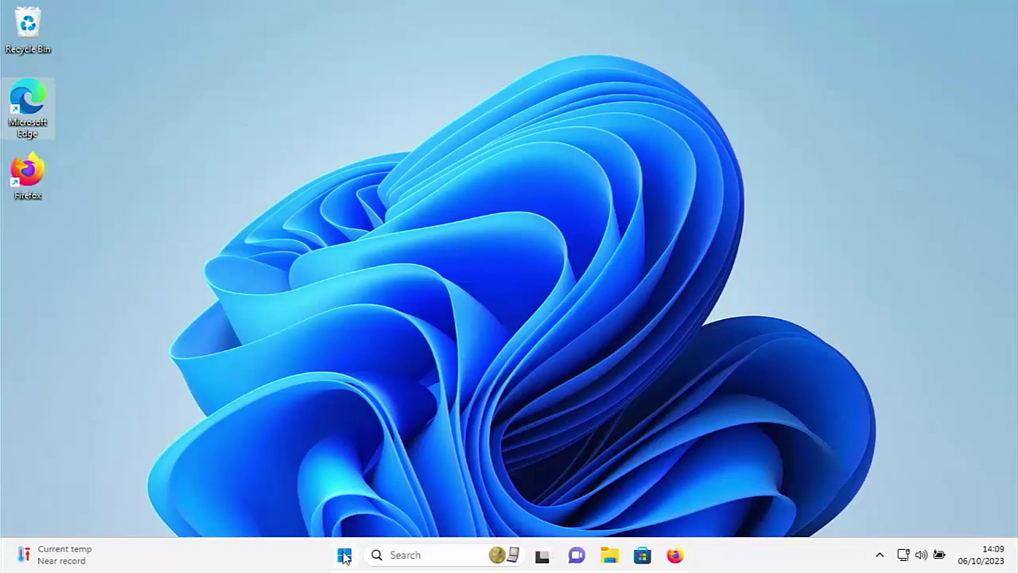
Step: Search the Start menu for 'settings' and launch the Settings app
{"action": "left_click", "coordinate": [345, 556]}
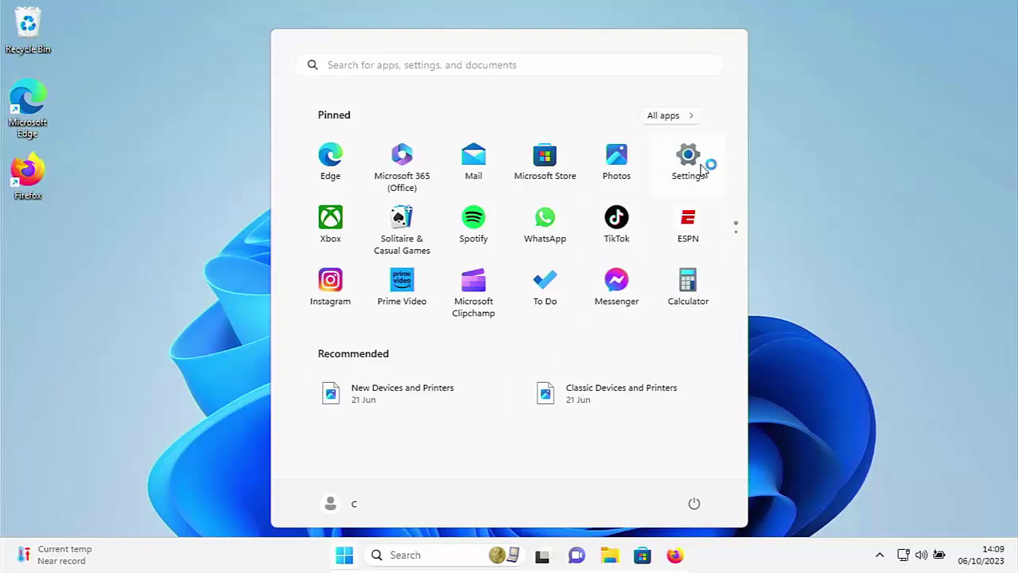
{"action": "left_click", "coordinate": [475, 67]}
{"action": "type", "text": "settin"}
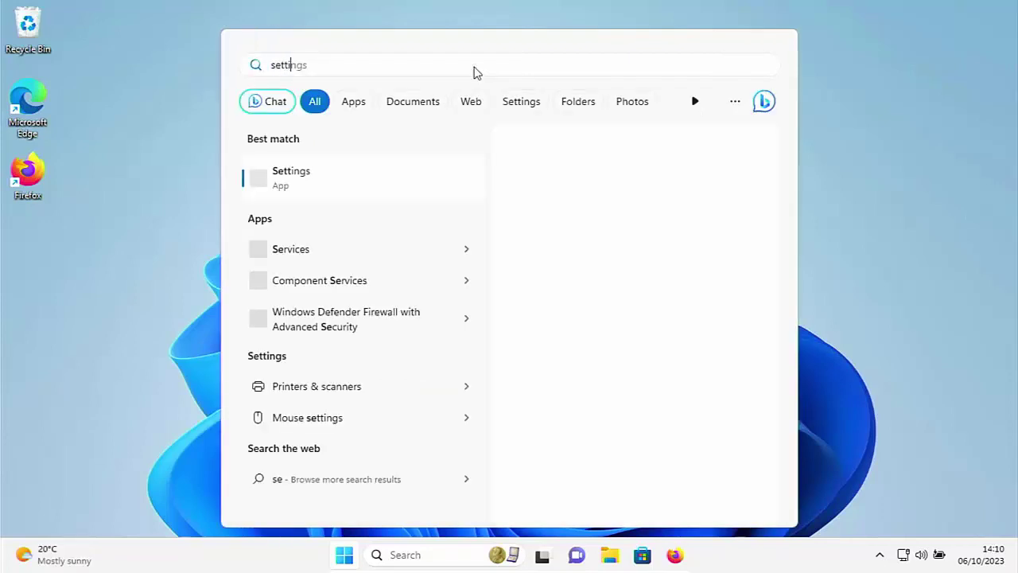
{"action": "type", "text": "gs"}
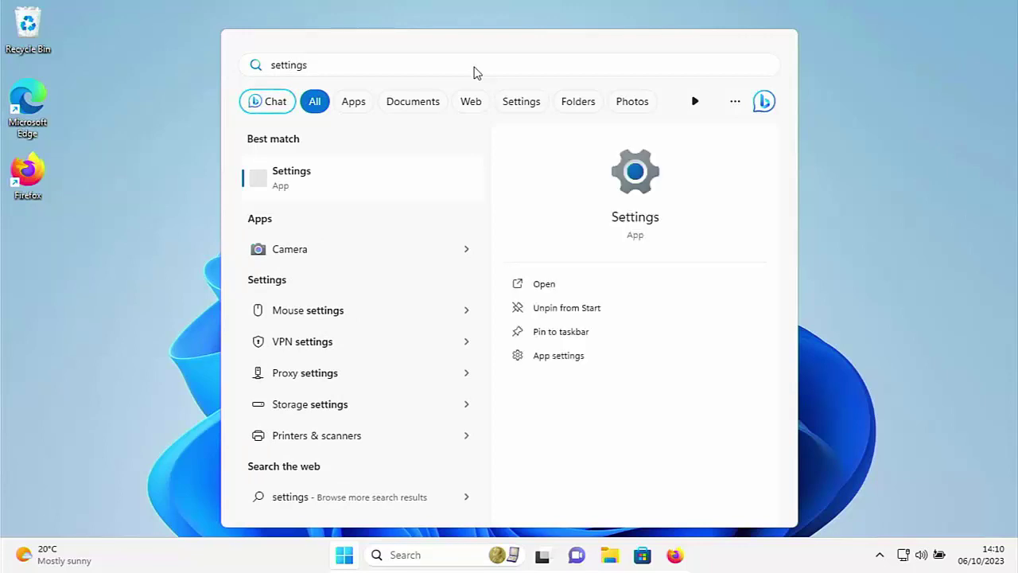
{"action": "left_click", "coordinate": [380, 171]}
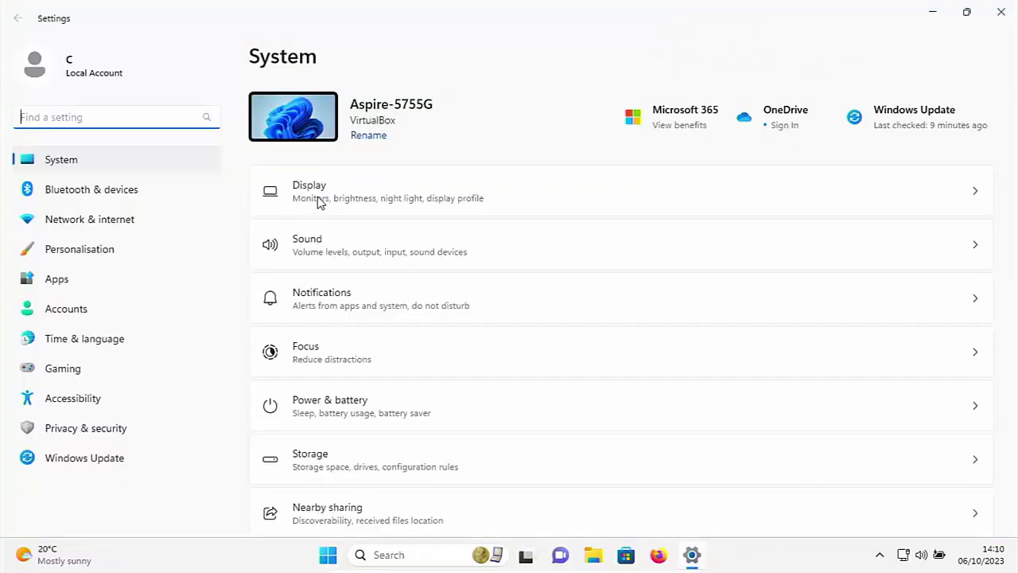
Step: Go to the Accounts page in Settings' left navigation pane
{"action": "left_click", "coordinate": [88, 316]}
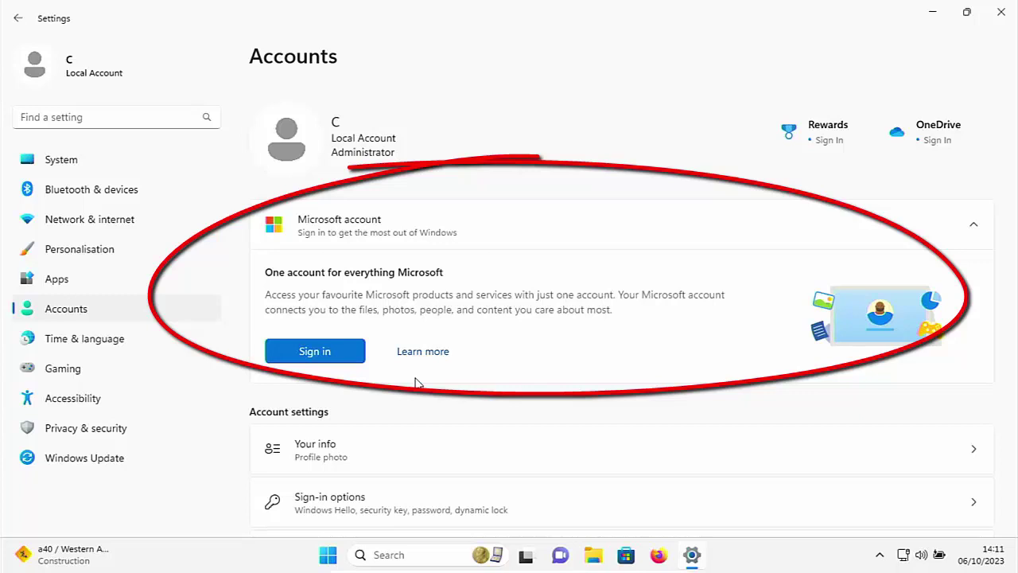
Step: Start the Microsoft account sign-in, paste the account e-mail, and submit the account password
{"action": "left_click", "coordinate": [333, 358]}
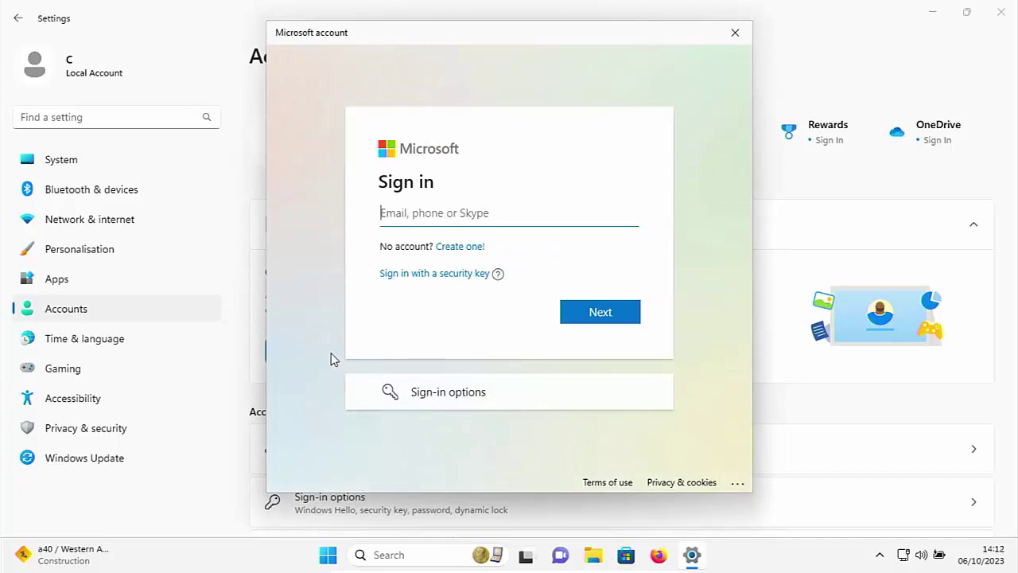
{"action": "key", "text": "ctrl+v"}
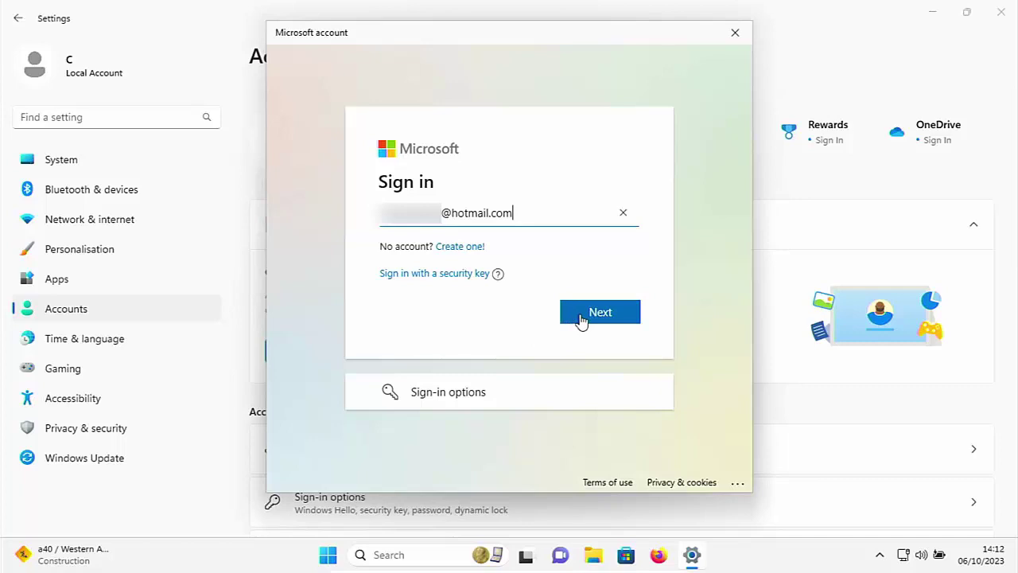
{"action": "left_click", "coordinate": [582, 319]}
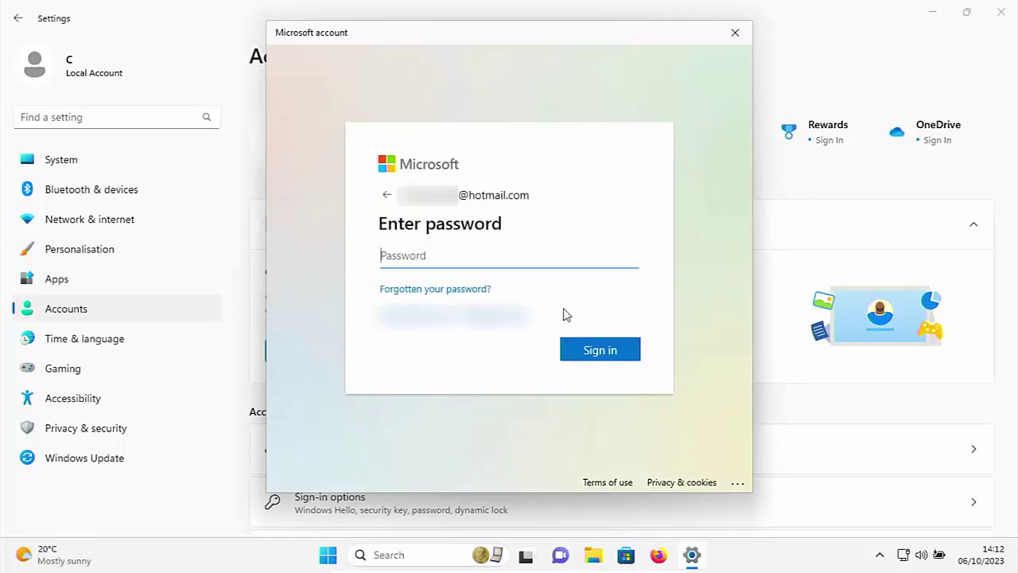
{"action": "type", "text": "*********"}
{"action": "left_click", "coordinate": [585, 347]}
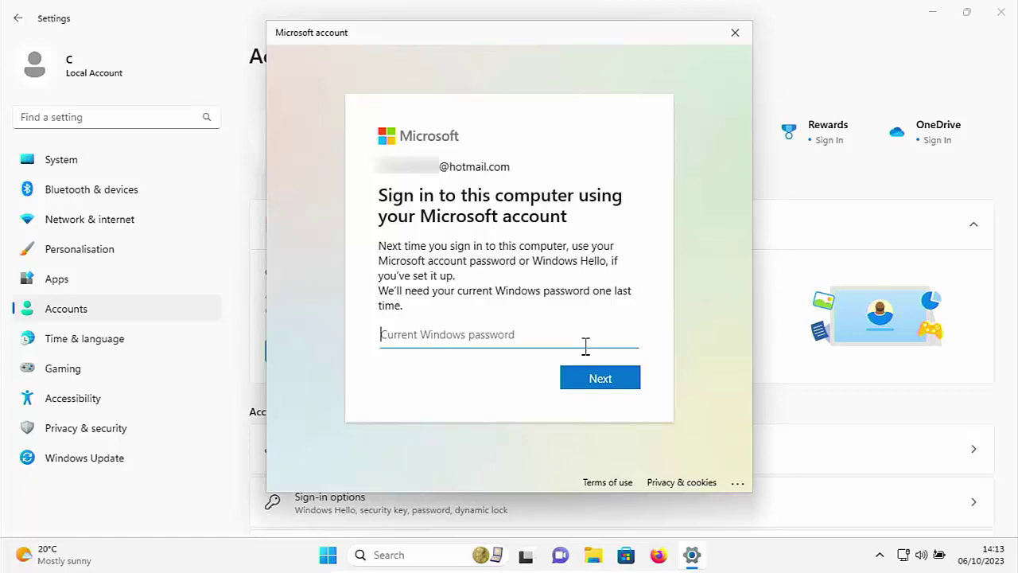
Step: Confirm the switch using the current Windows password and continue
{"action": "left_click", "coordinate": [576, 382]}
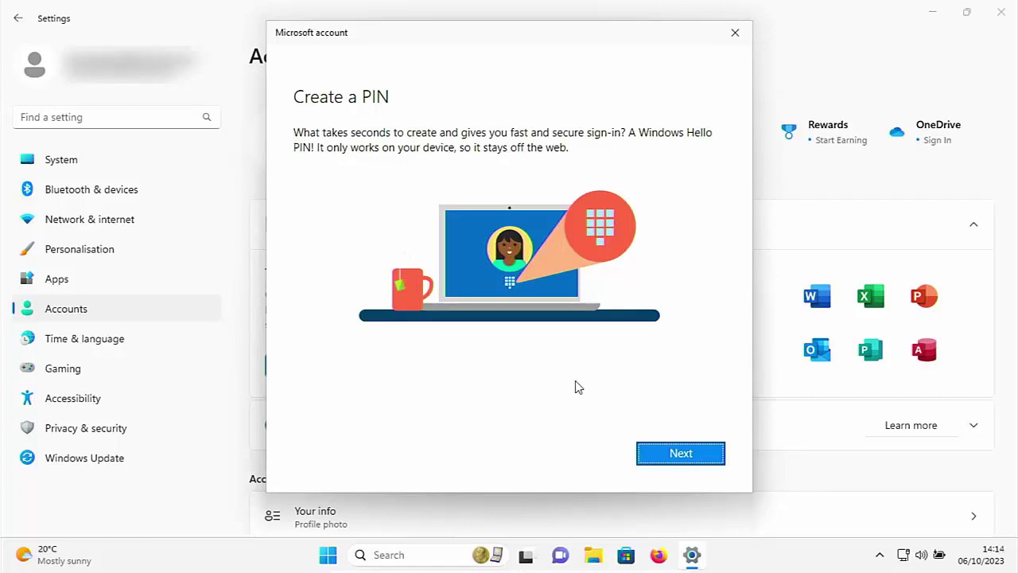
Step: Create a numbers-only Windows Hello PIN, entering and confirming the new PIN, then save it
{"action": "left_click", "coordinate": [698, 464]}
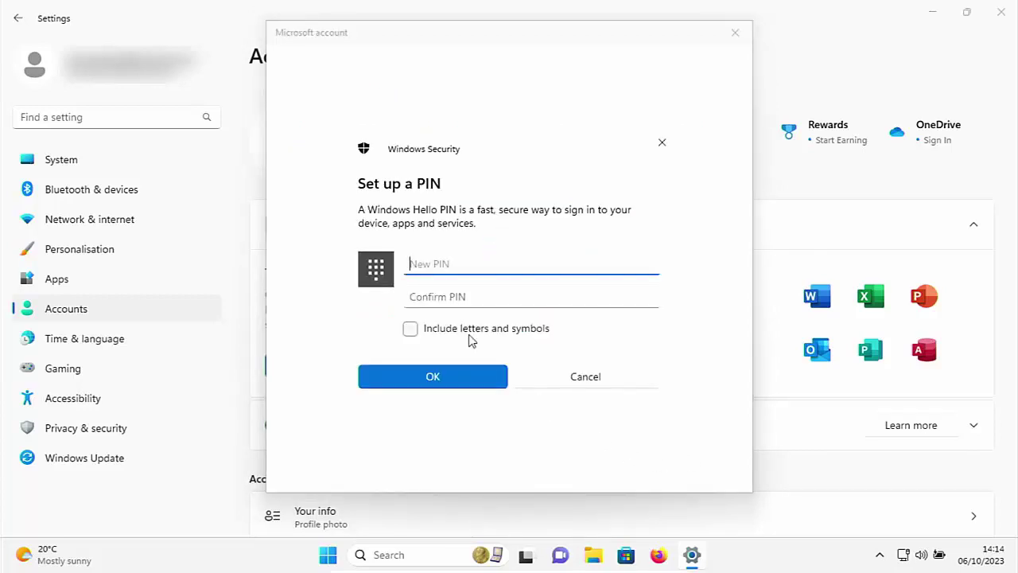
{"action": "left_click", "coordinate": [410, 330]}
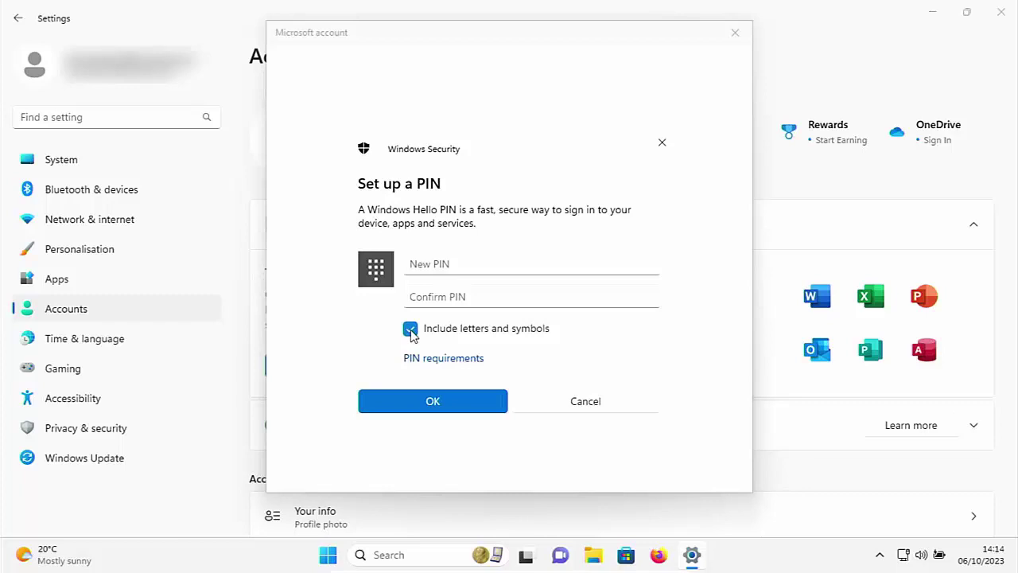
{"action": "left_click", "coordinate": [411, 331]}
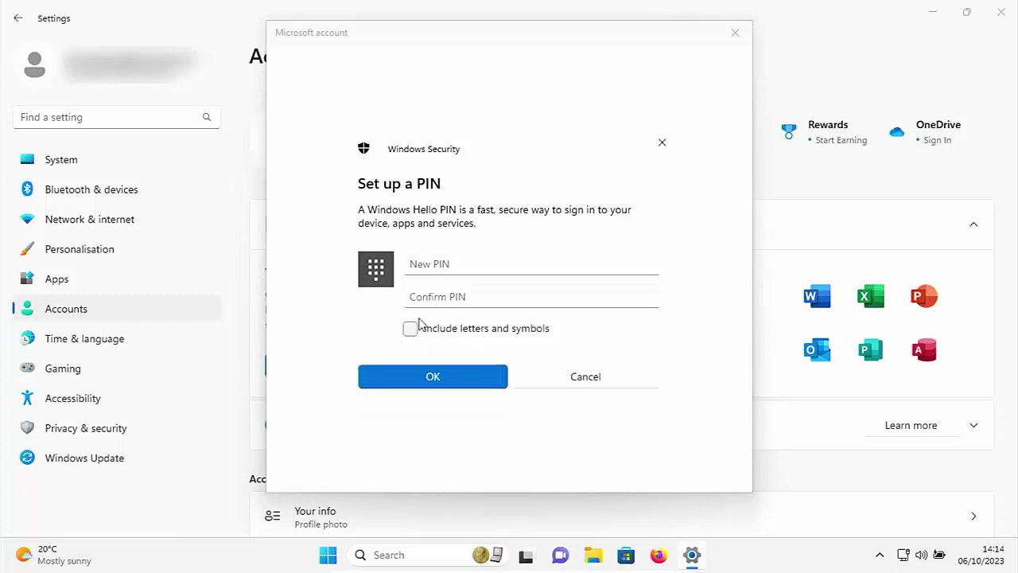
{"action": "left_click", "coordinate": [428, 270]}
{"action": "type", "text": "12341234"}
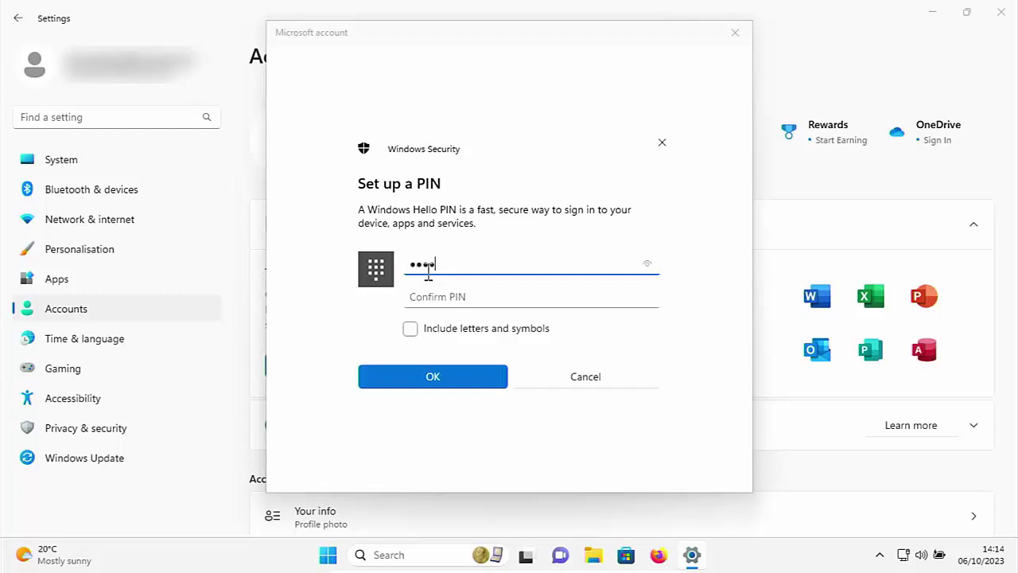
{"action": "type", "text": "56"}
{"action": "key", "text": "Tab"}
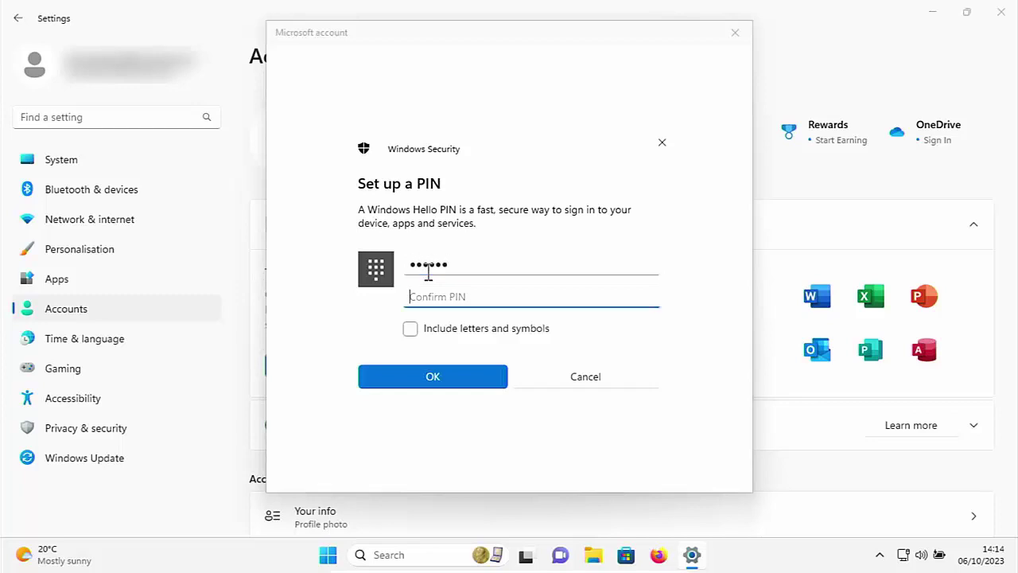
{"action": "type", "text": "12345"}
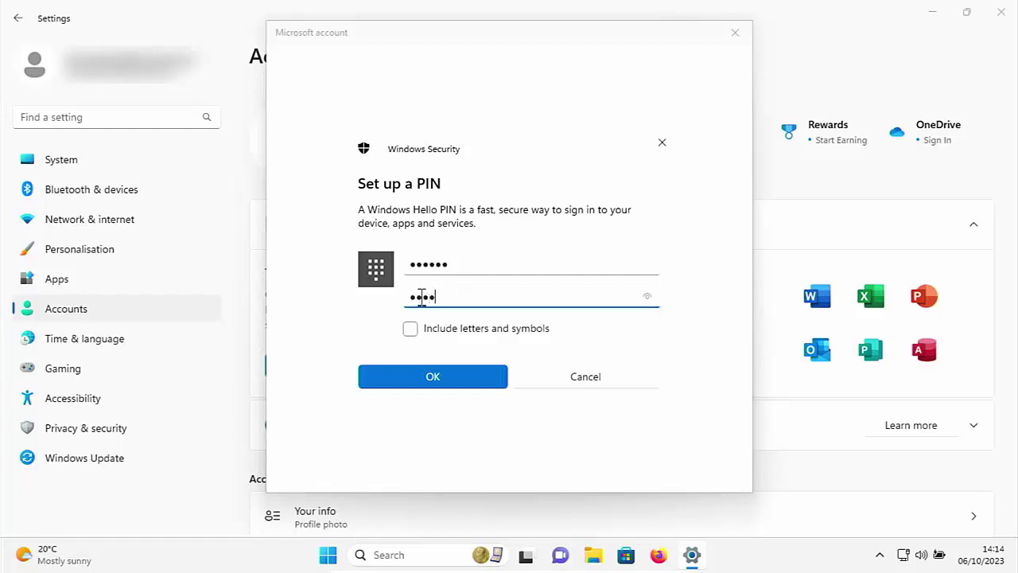
{"action": "type", "text": "6"}
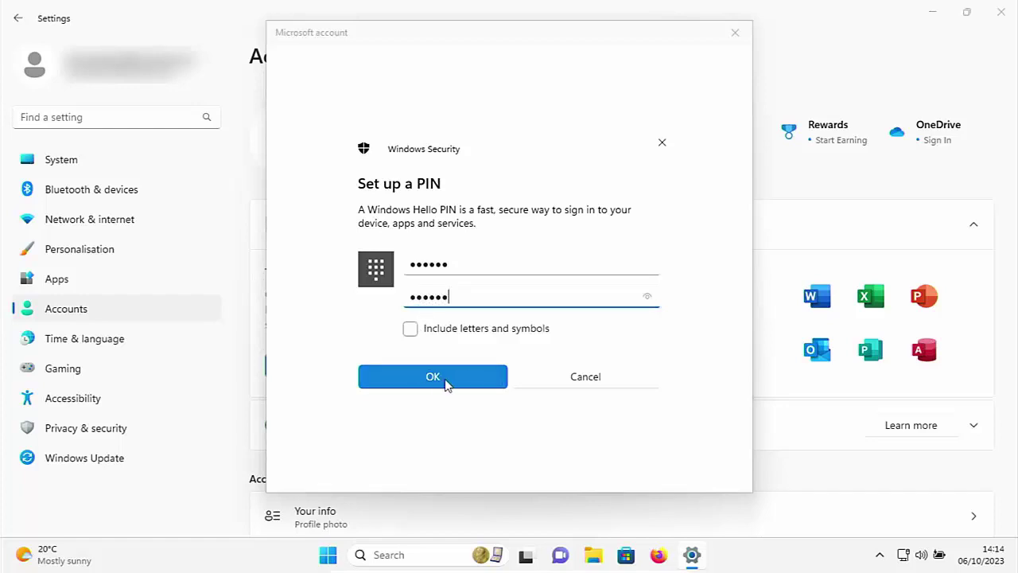
{"action": "left_click", "coordinate": [447, 379]}
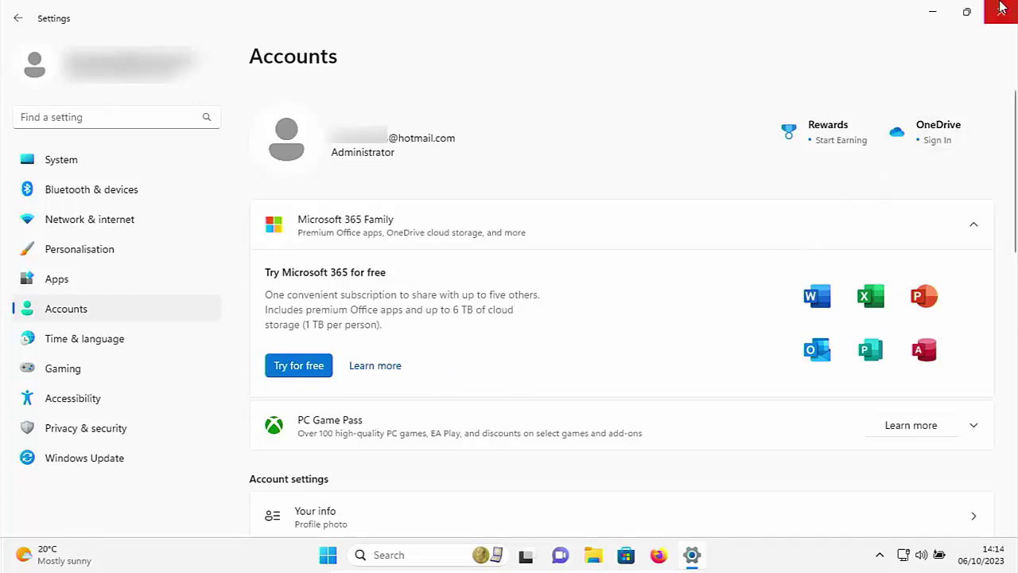
Step: Close Settings, lock the PC from the Start account menu, and sign back in with the PIN
{"action": "left_click", "coordinate": [1001, 12]}
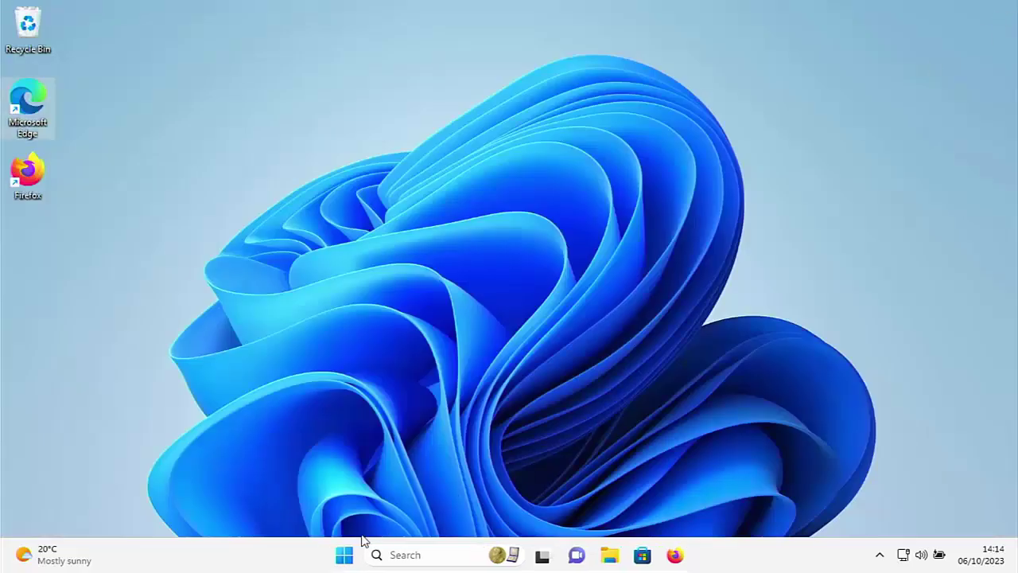
{"action": "left_click", "coordinate": [345, 554]}
{"action": "left_click", "coordinate": [353, 510]}
{"action": "left_click", "coordinate": [374, 469]}
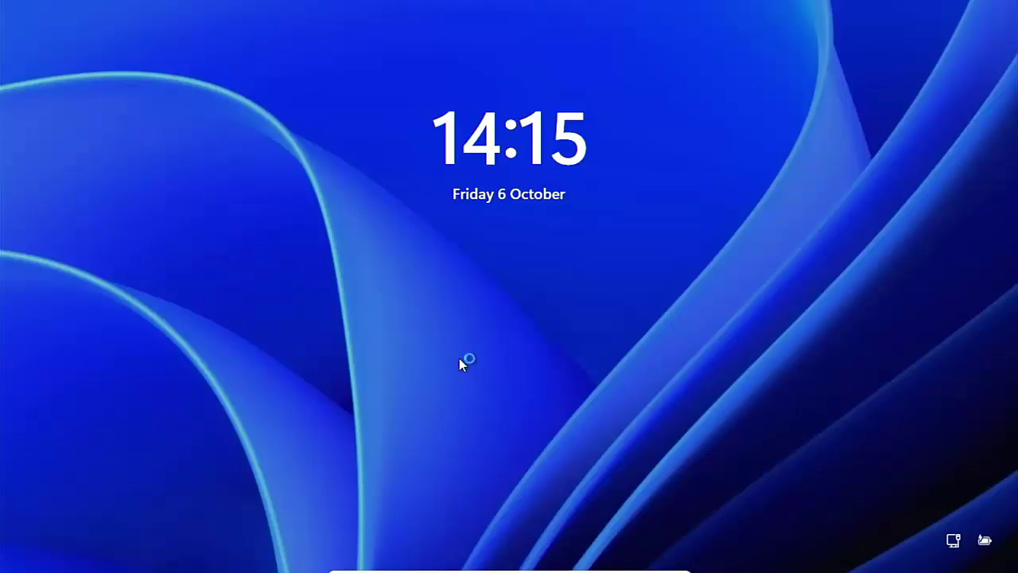
{"action": "left_click", "coordinate": [460, 359]}
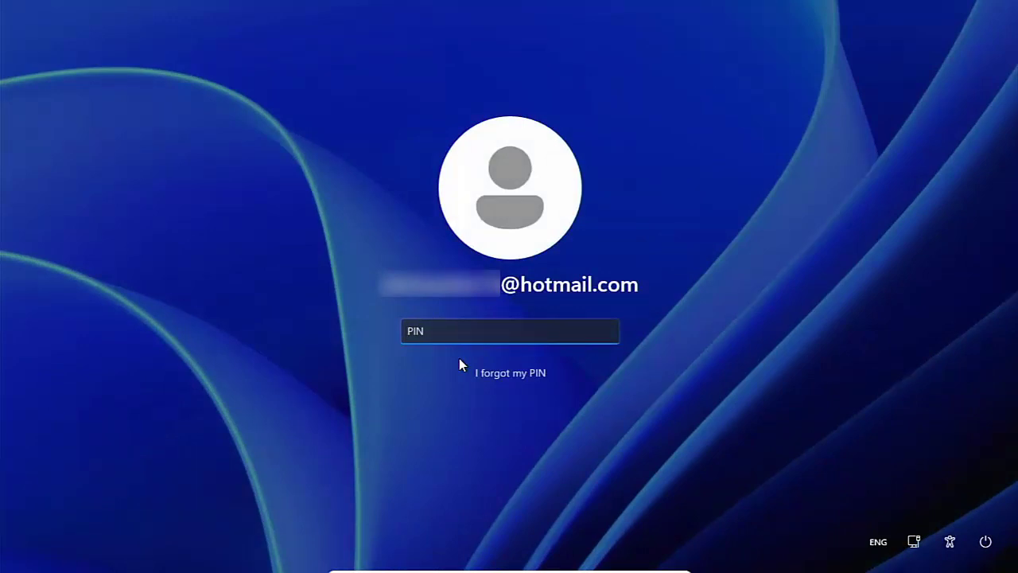
{"action": "type", "text": "••••••"}
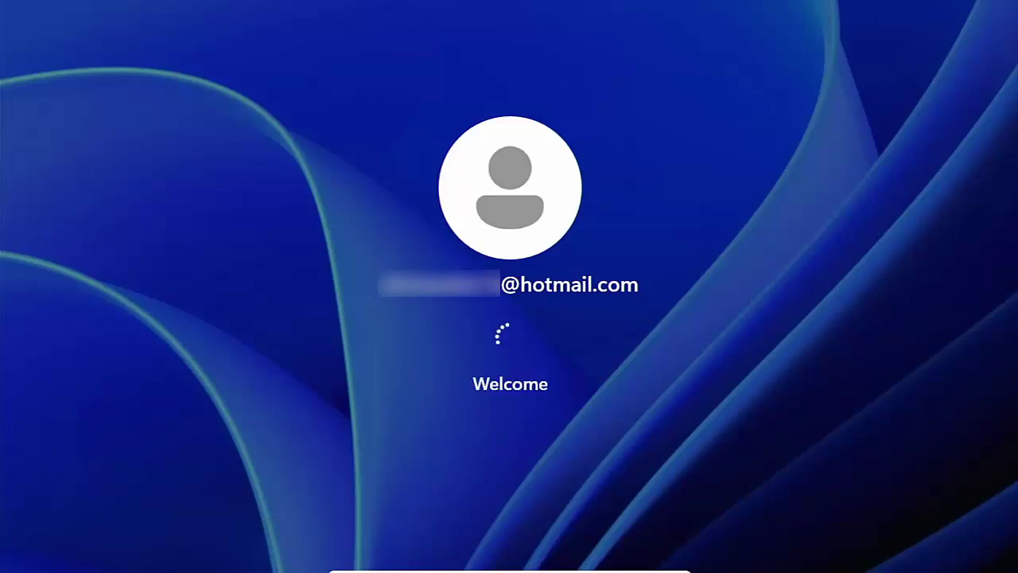